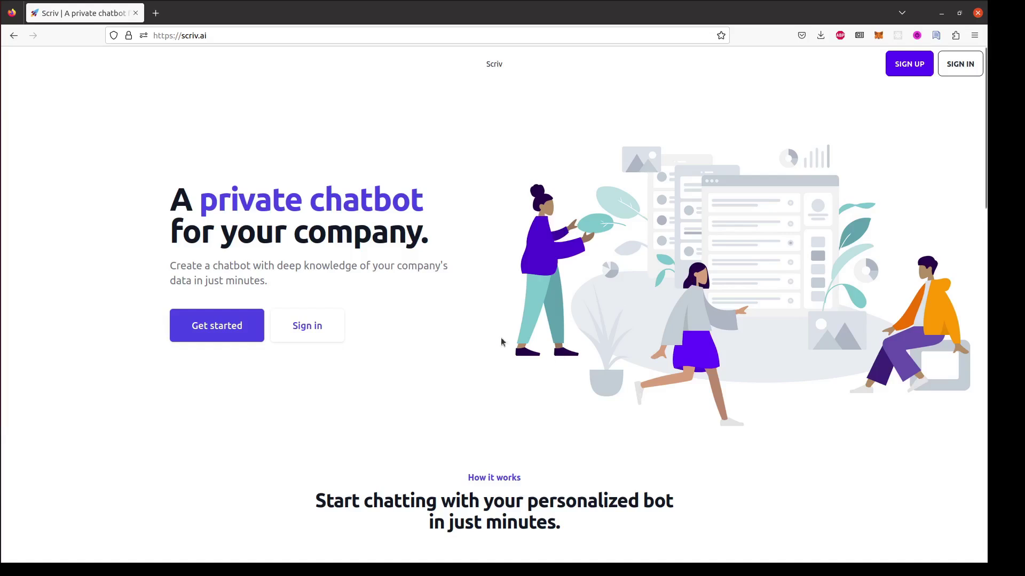
Start a Scriv account sign-up and enter the account e-mail and password.
click(260, 329)
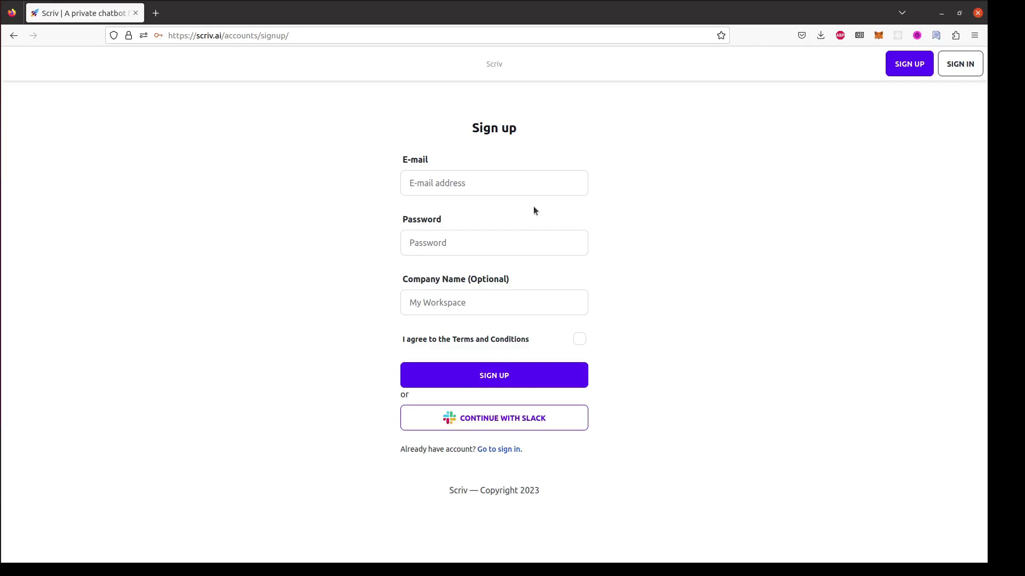
click(510, 187)
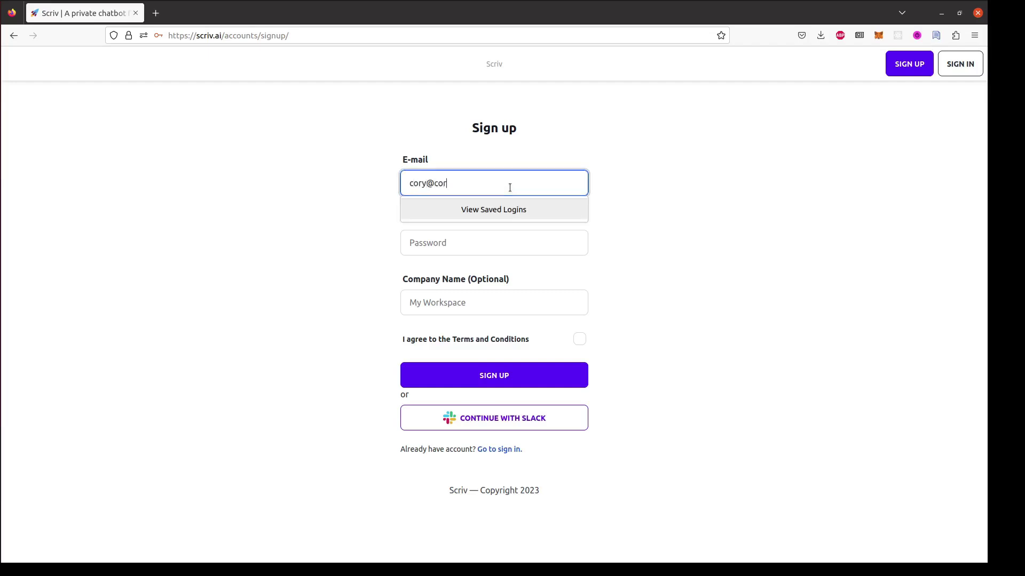
key(Tab)
text(a********)
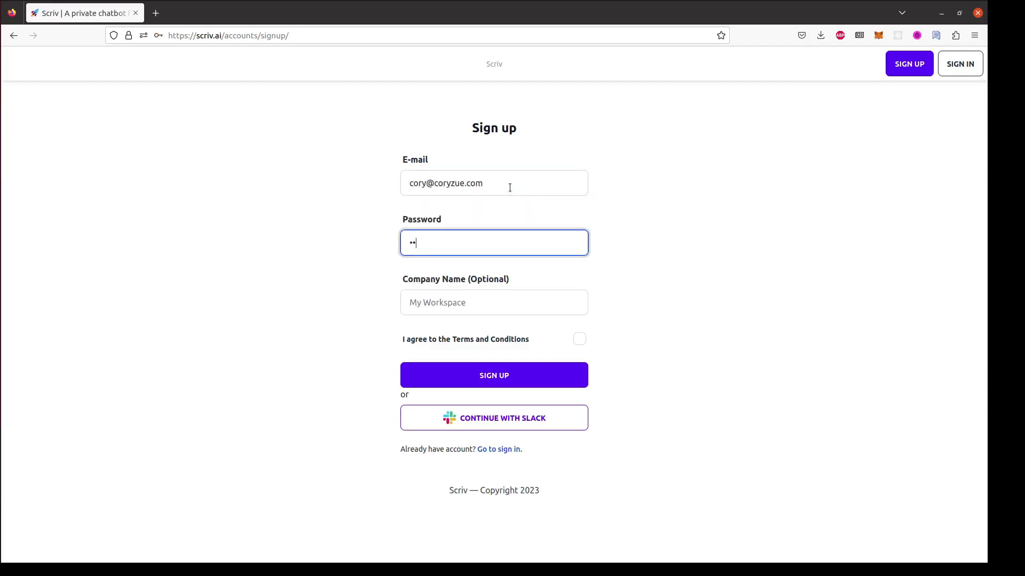
text(*)
Enter company name 'SaaS Pegasus', accept the terms and submit the sign-up.
key(Tab)
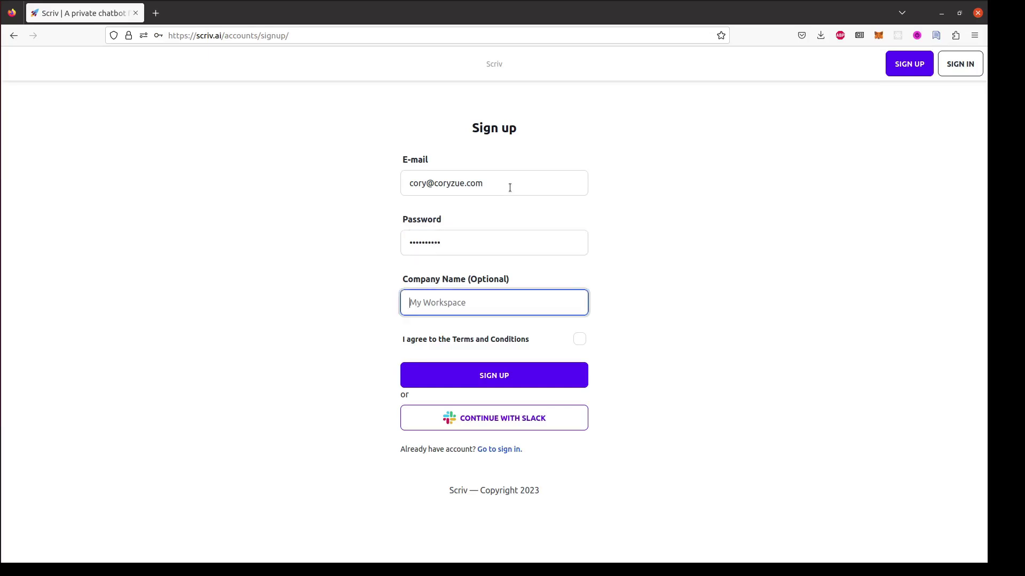
text(S)
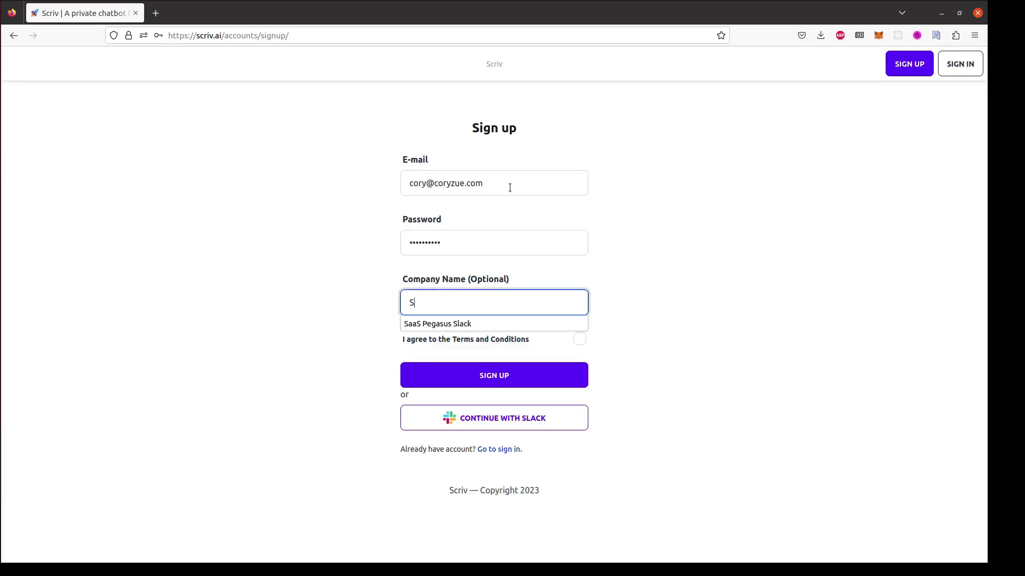
text(aaS Pegasus)
key(Tab)
click(579, 339)
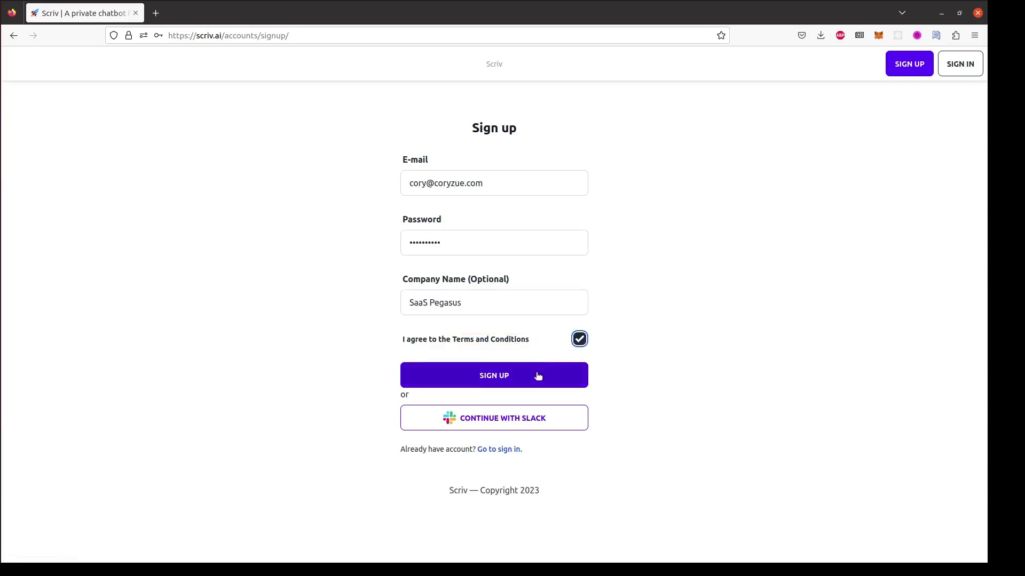
click(538, 376)
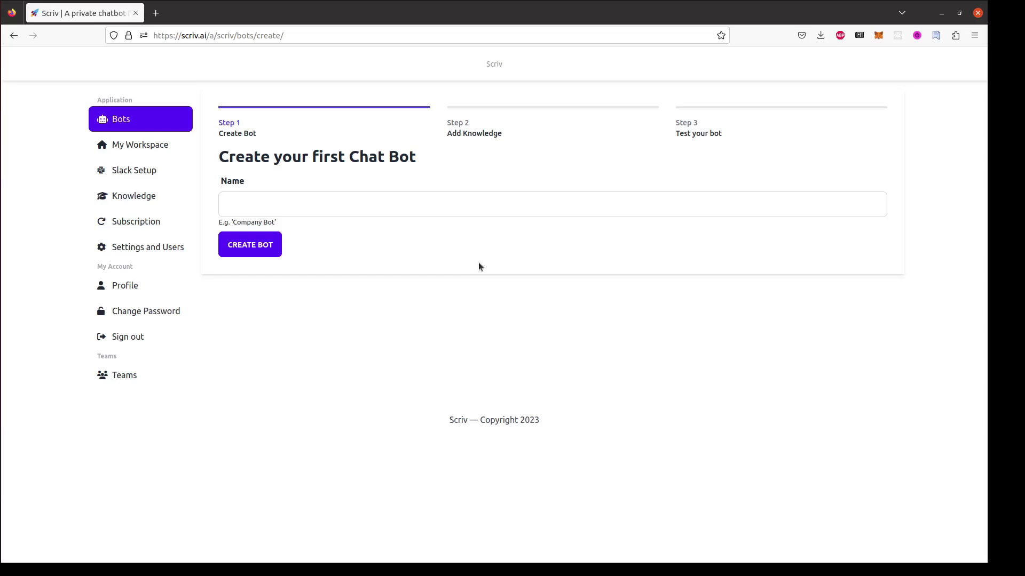
Name the first chat bot 'SaaS Pegasus Bot' and create it.
click(387, 215)
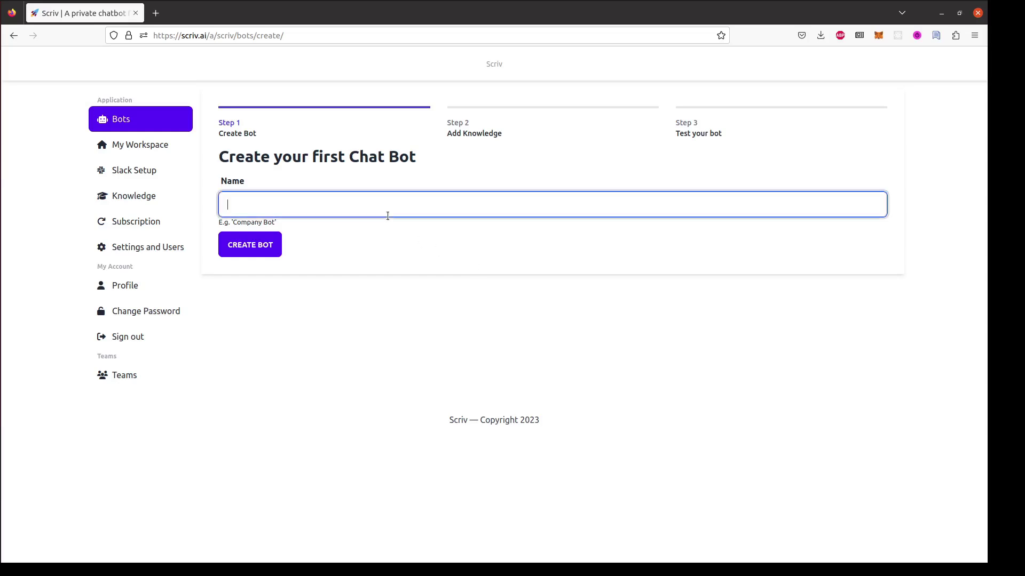
text(SaaS Peg)
key(Down)
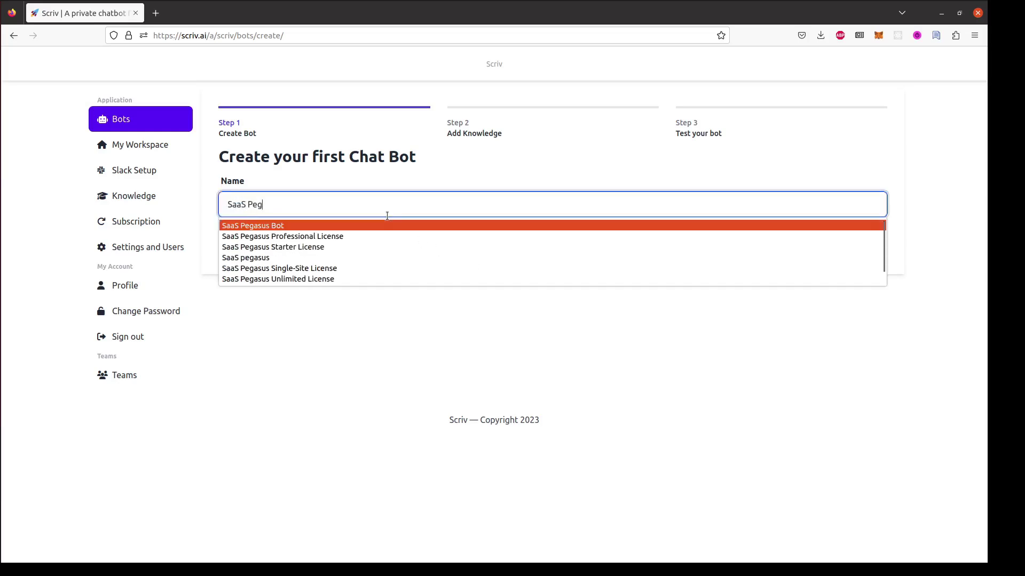
key(Return)
click(241, 256)
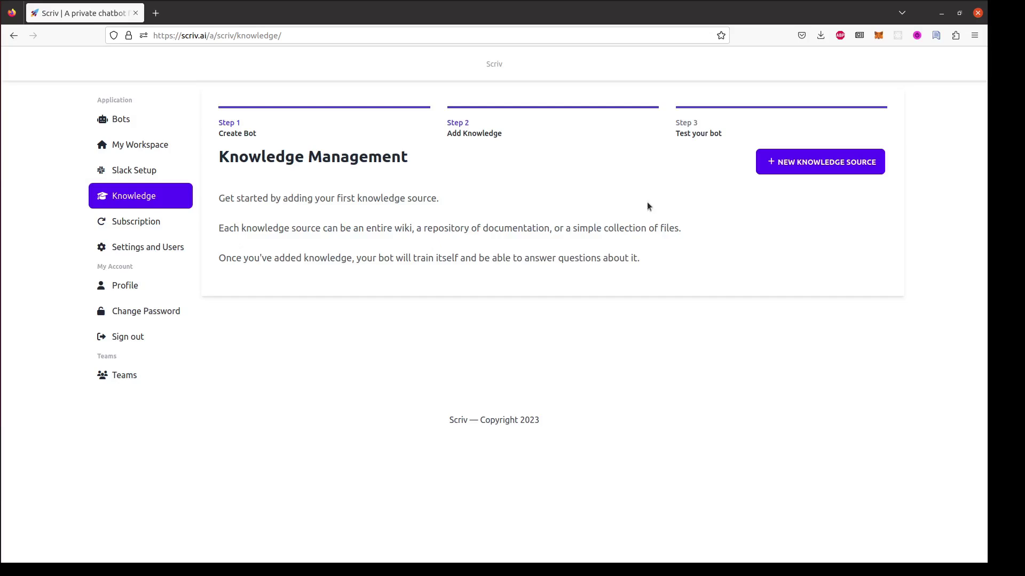
Add a GitHub Repo knowledge source named 'SaaS Pegasus Docs'.
click(798, 170)
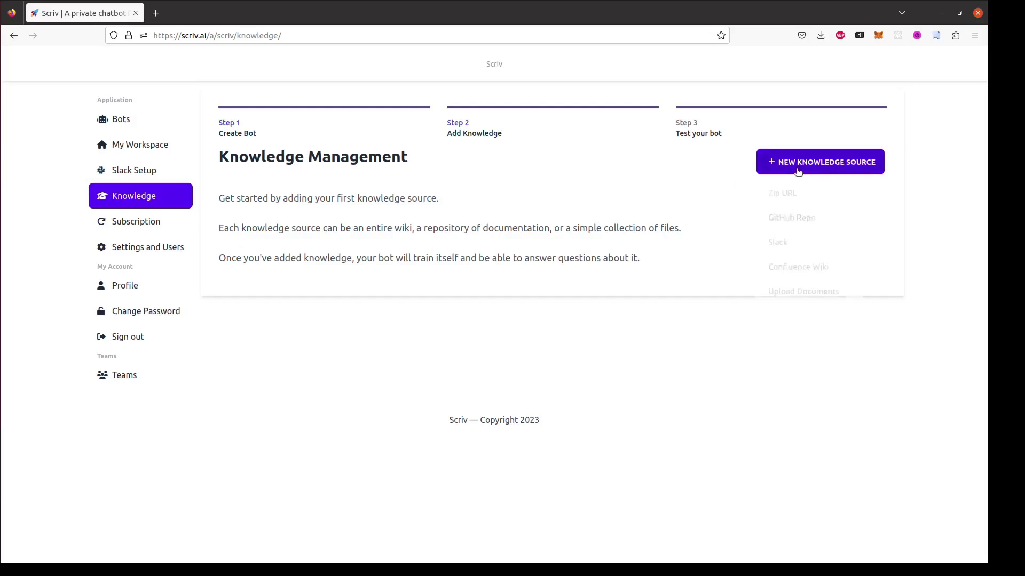
click(789, 219)
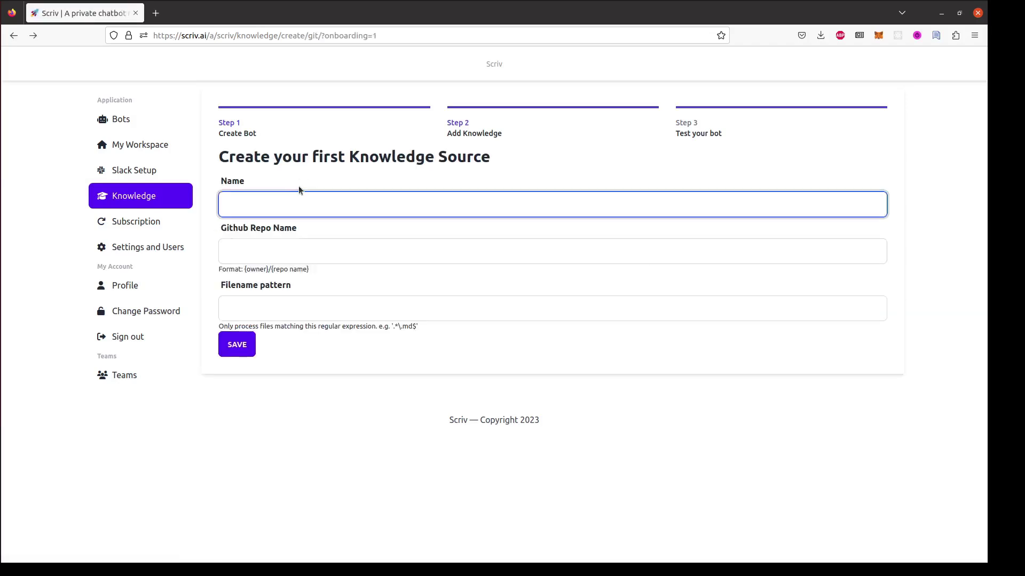
click(296, 195)
text(SaaS Pegasus Docs)
Set the repository to pegasus-docs with filename pattern '.*\.md$' and save the source.
click(263, 258)
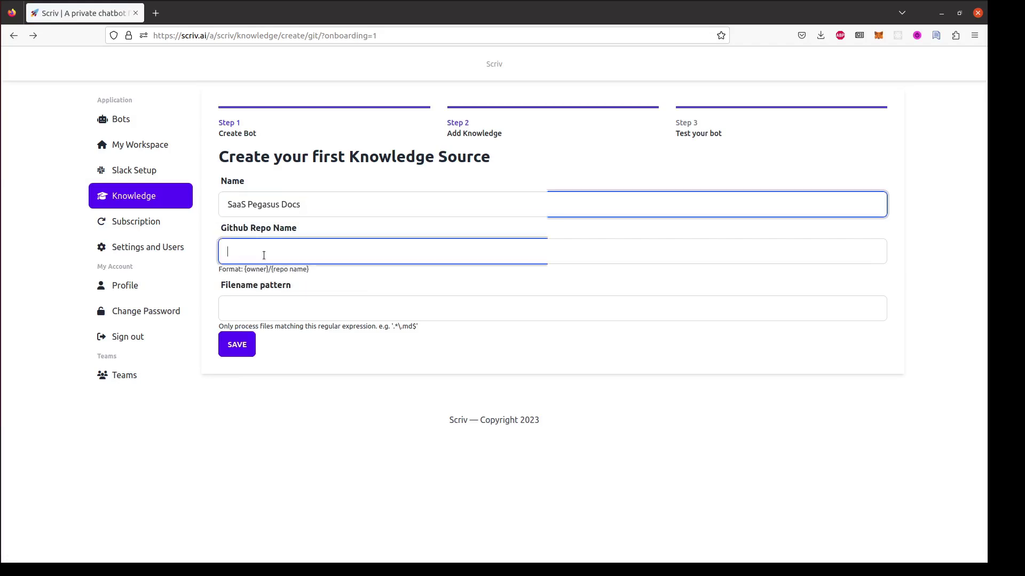
text(czue)
key(Down)
key(Return)
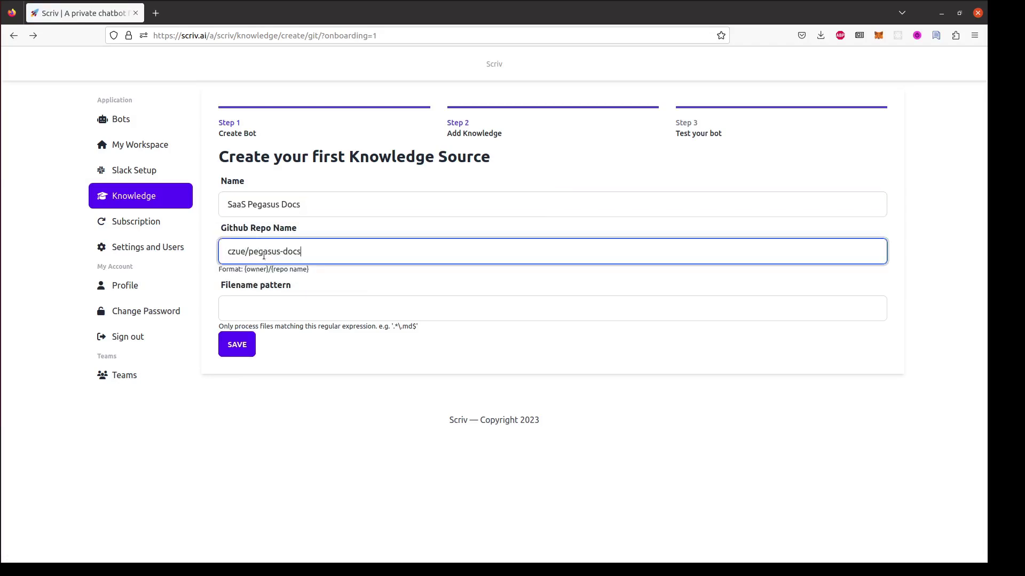
click(355, 395)
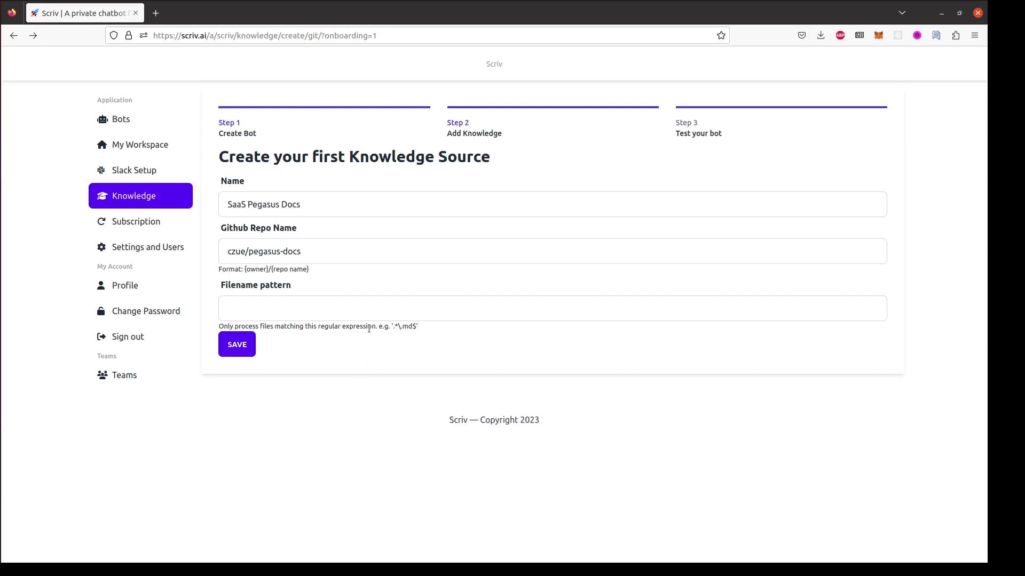
click(349, 308)
text(.*\.md$)
click(356, 362)
click(225, 347)
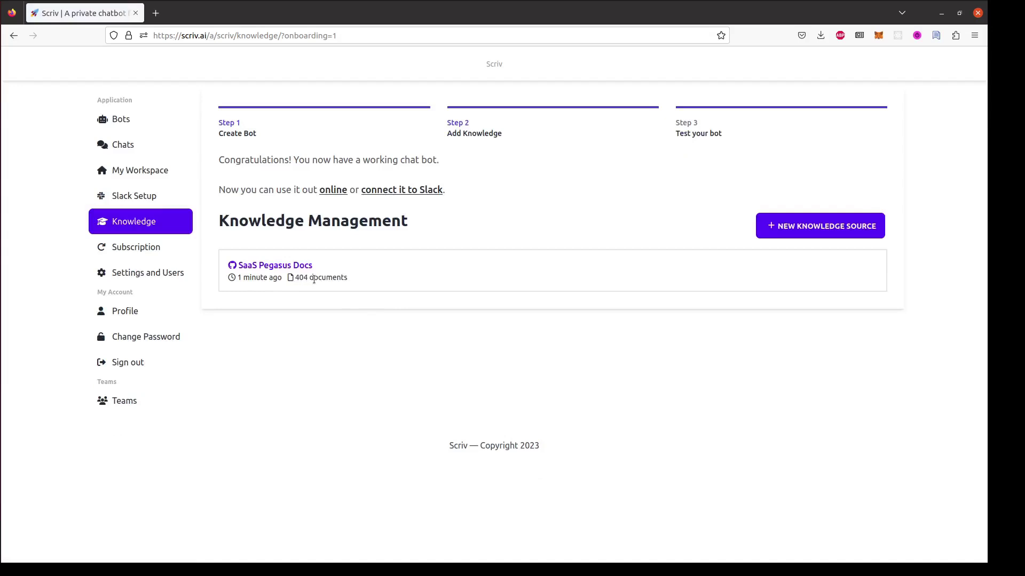
Open the bot online in a new chat and ask 'How do I start a new project?'.
click(333, 191)
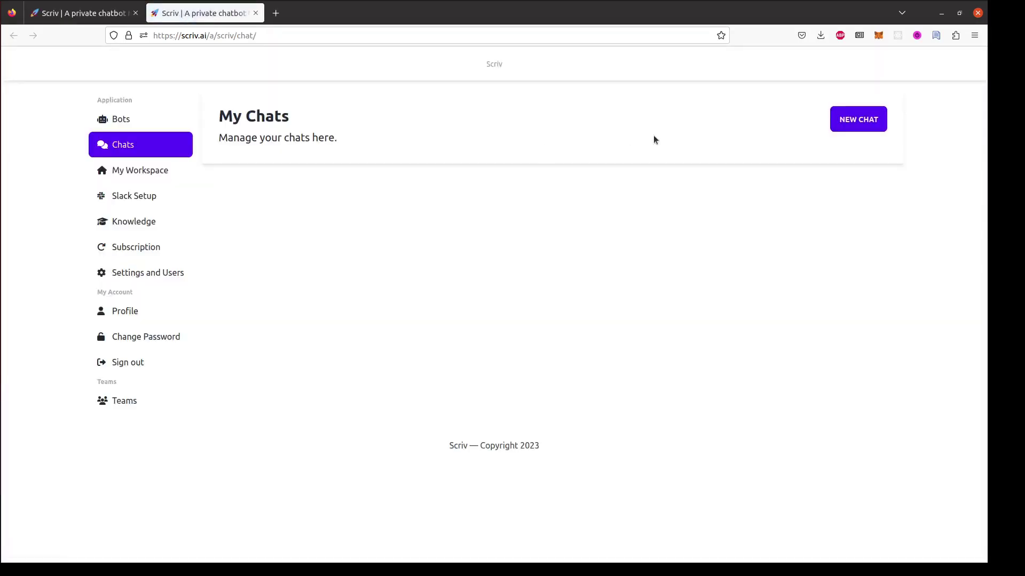
click(859, 119)
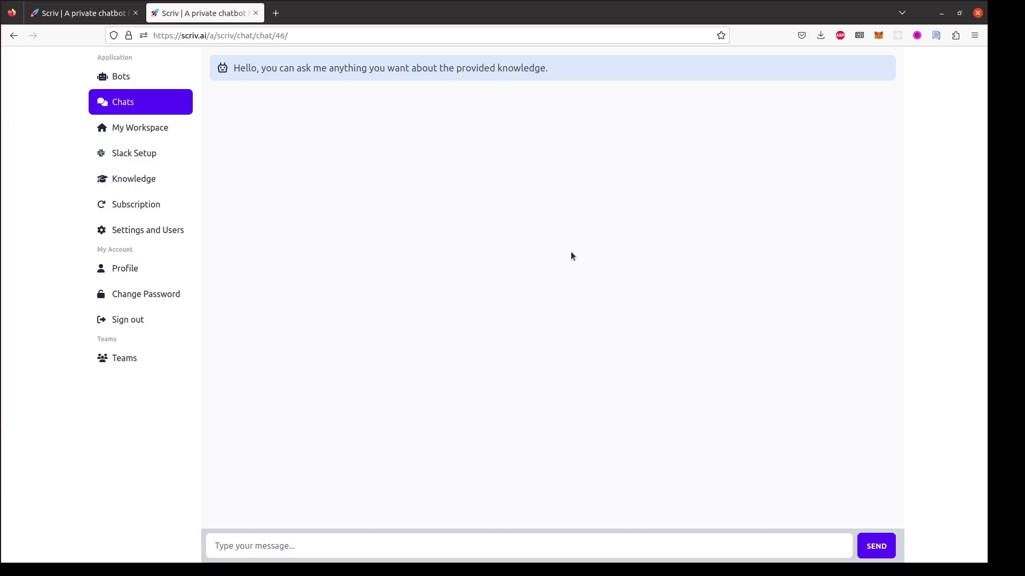
click(312, 552)
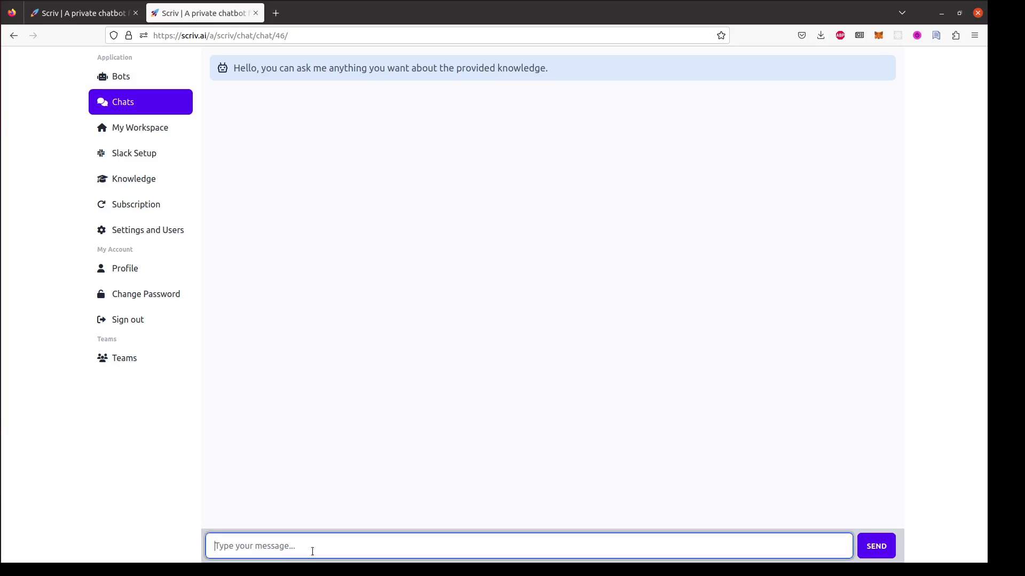
text(How do )
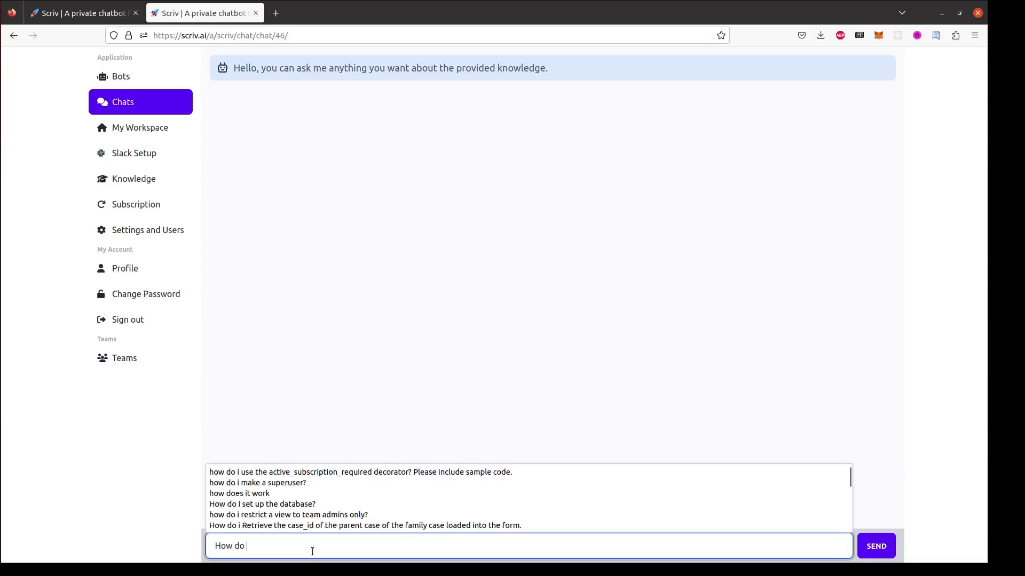
text(I start a new project?)
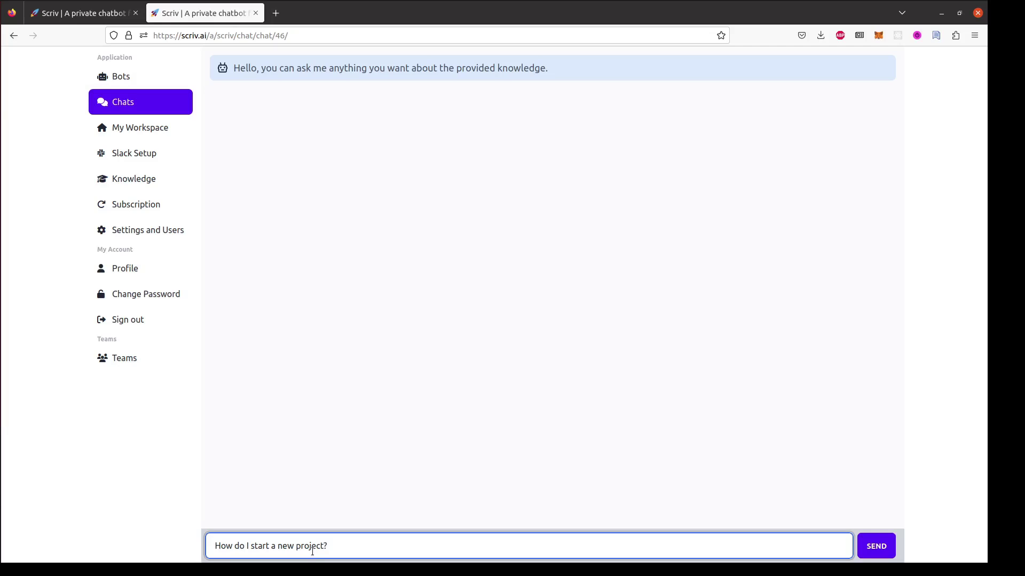
key(Return)
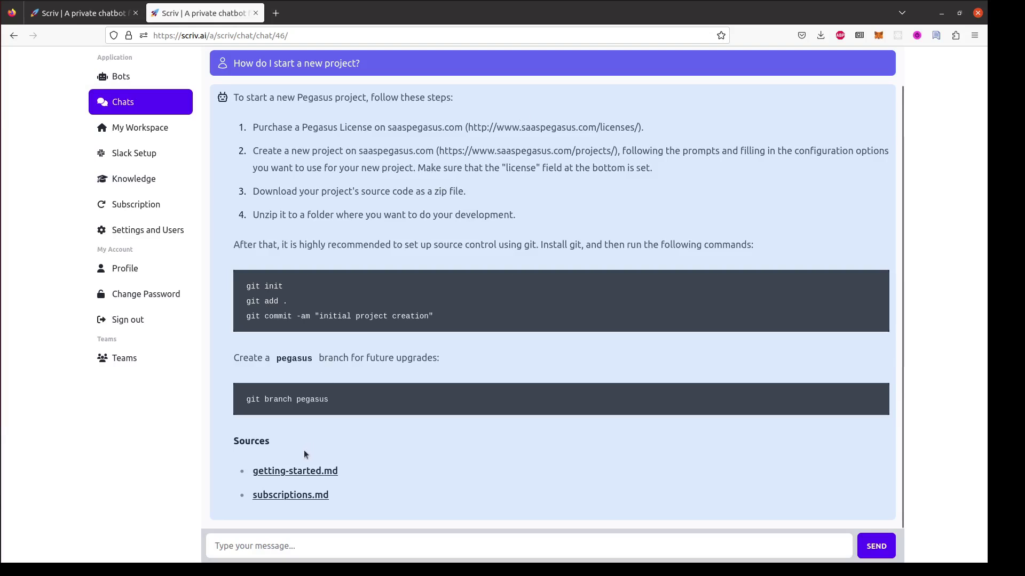
Open the cited getting-started.md source on GitHub and read down to its git commands.
middle_click(295, 477)
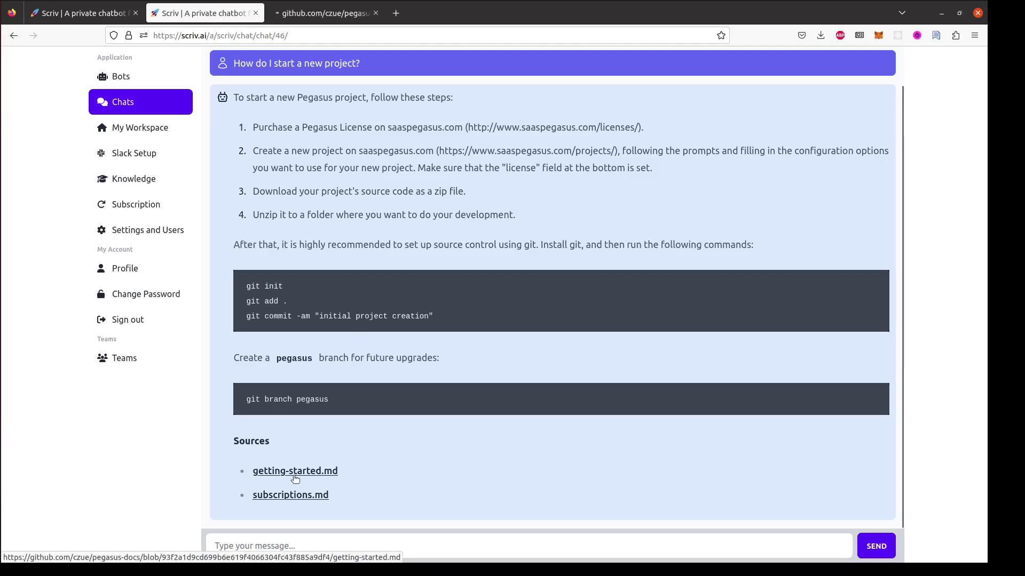
key(ctrl+Tab)
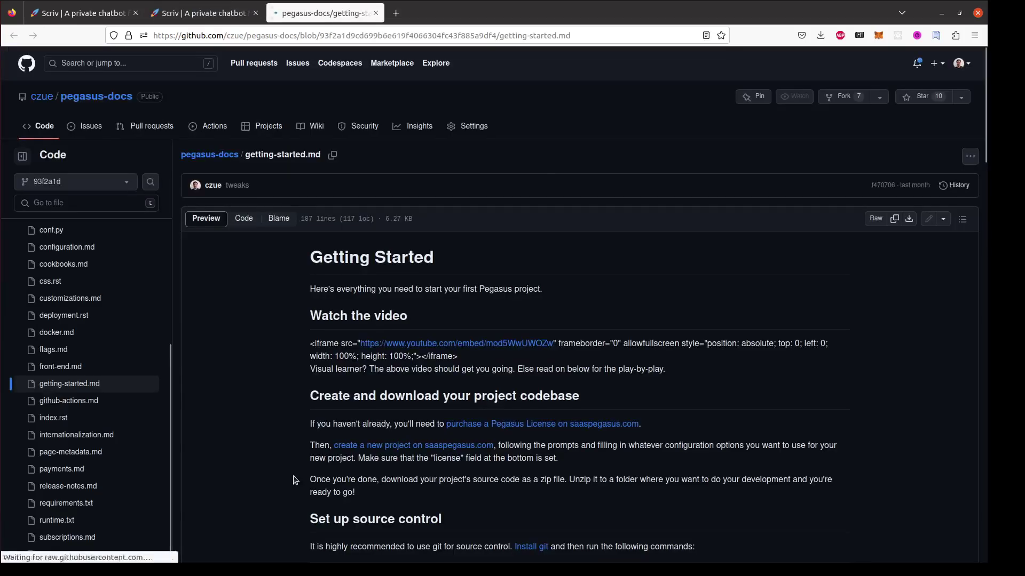
scroll(385, 418, down, 5)
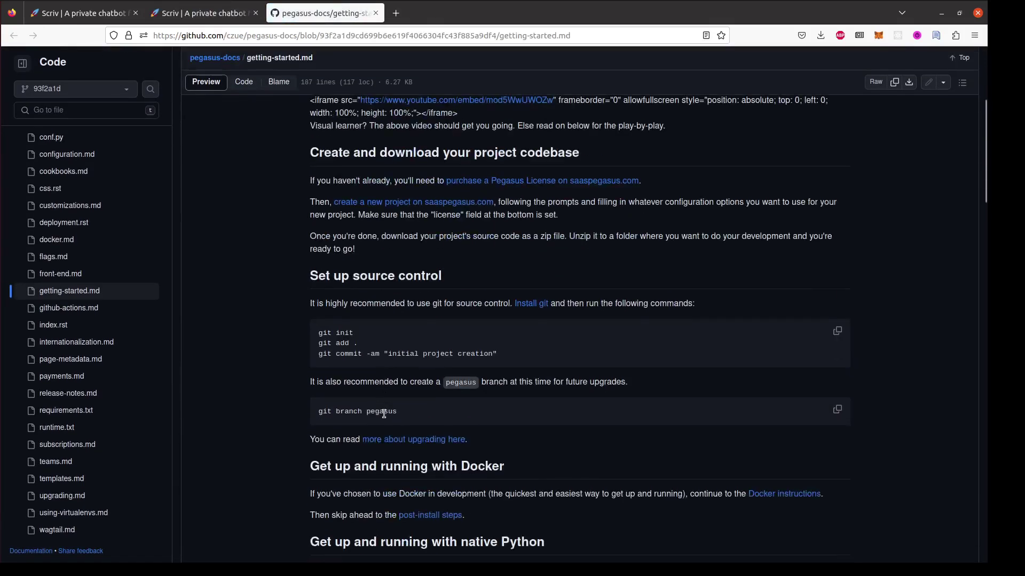
scroll(385, 415, down, 4)
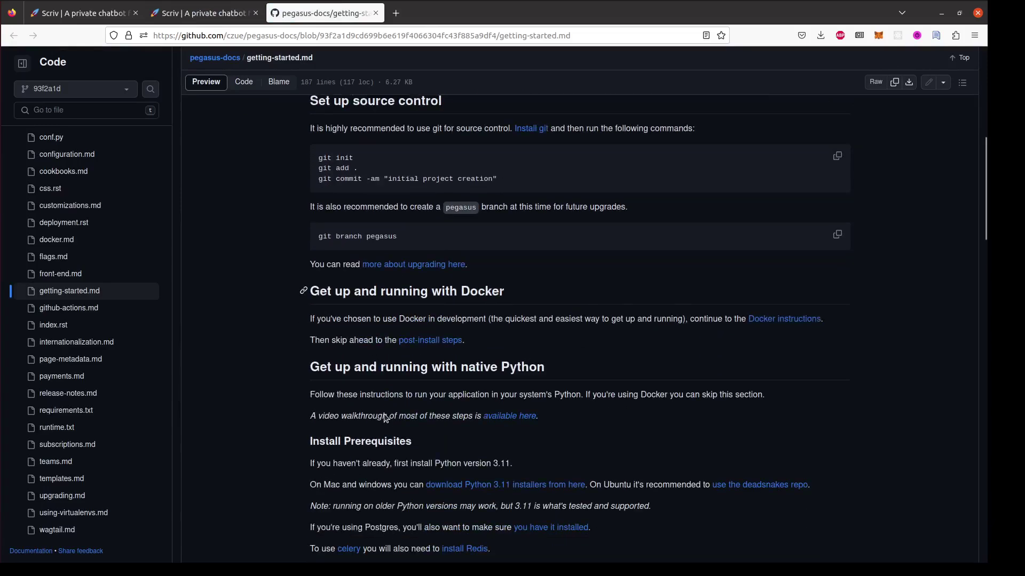
From the Knowledge Management page, follow the 'connect it to Slack' link to Slack Setup.
key(ctrl+shift+Tab)
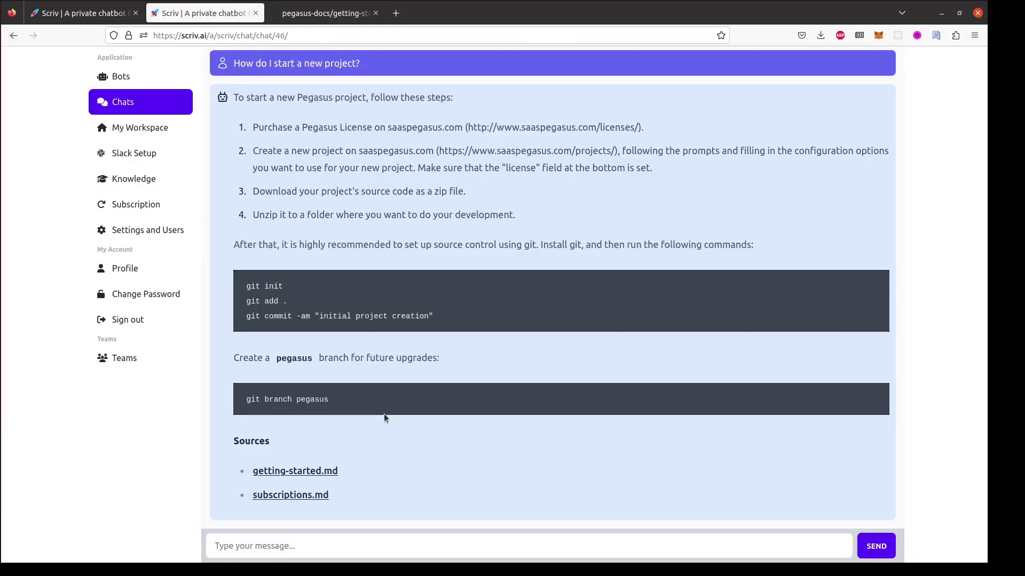
key(ctrl+shift+Tab)
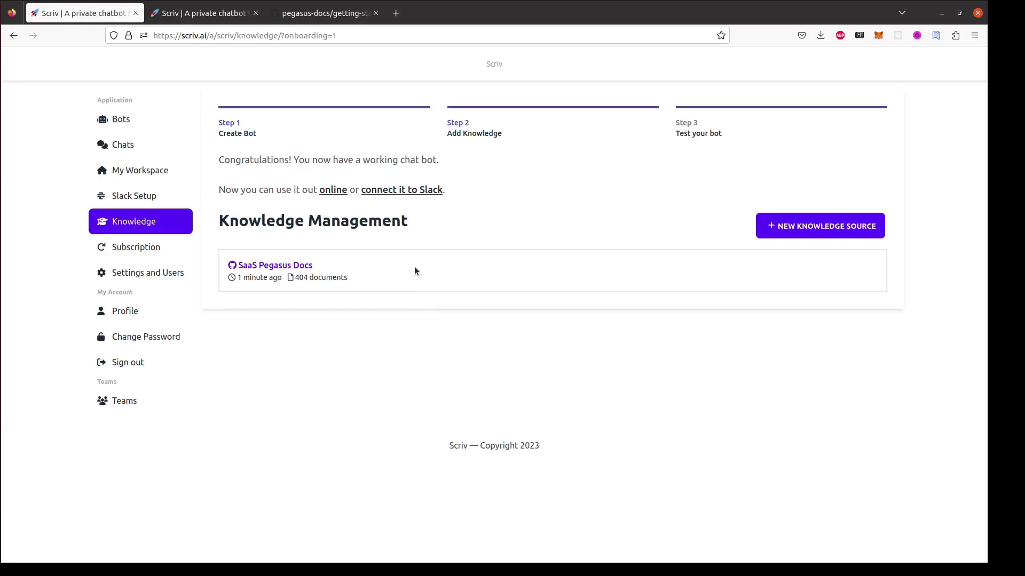
click(423, 191)
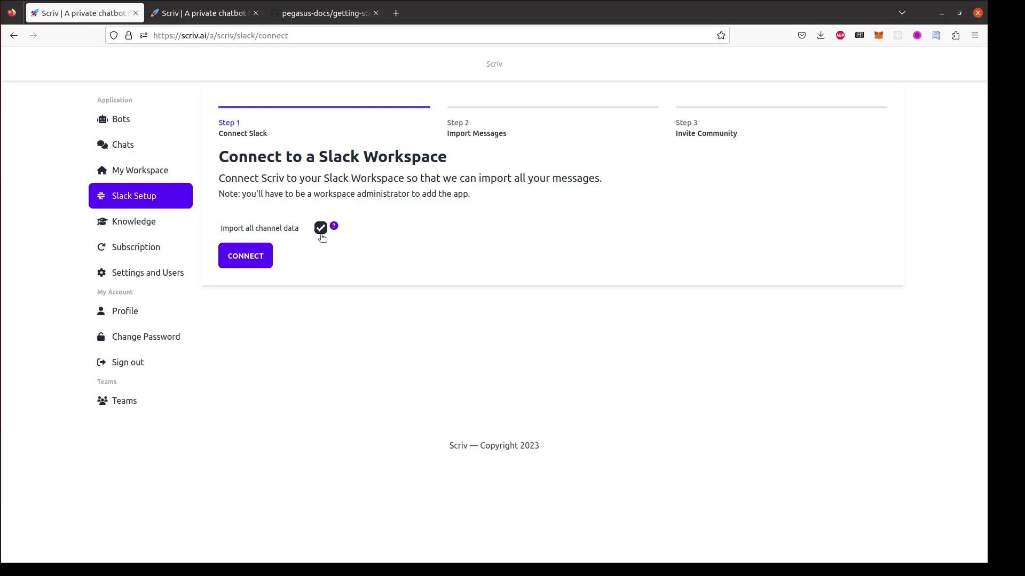
Disable 'Import all channel data' and connect the Scriv Slack workspace.
click(320, 234)
click(264, 258)
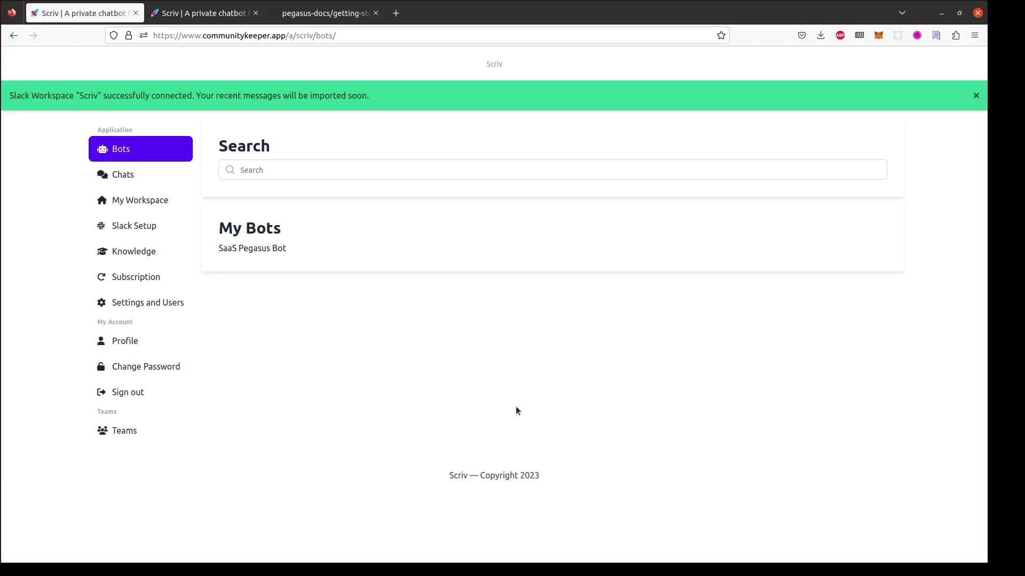
In Slack, message the scriv app 'How do I start a new project?'.
key(alt+Tab)
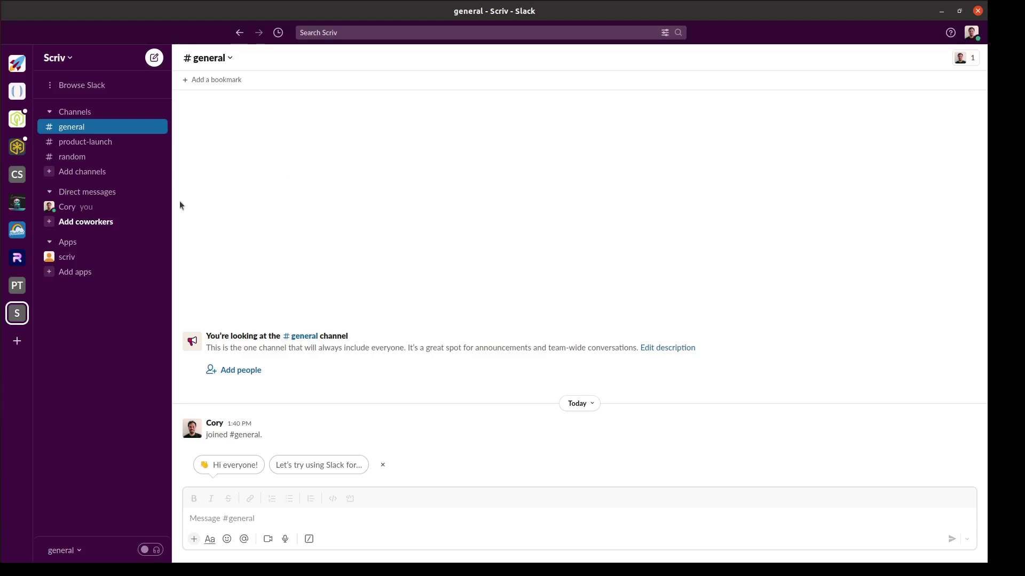
click(90, 257)
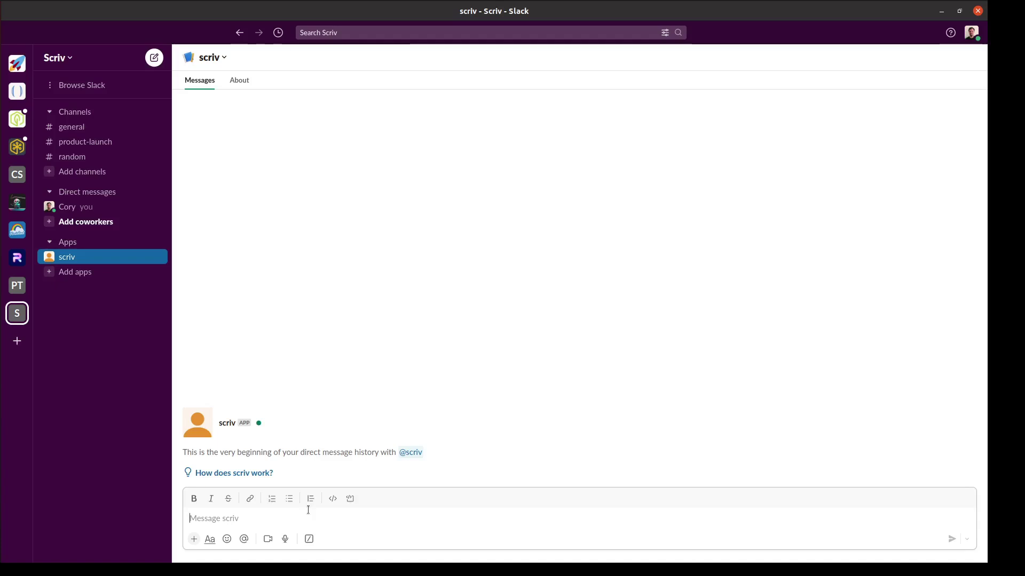
text(Ho)
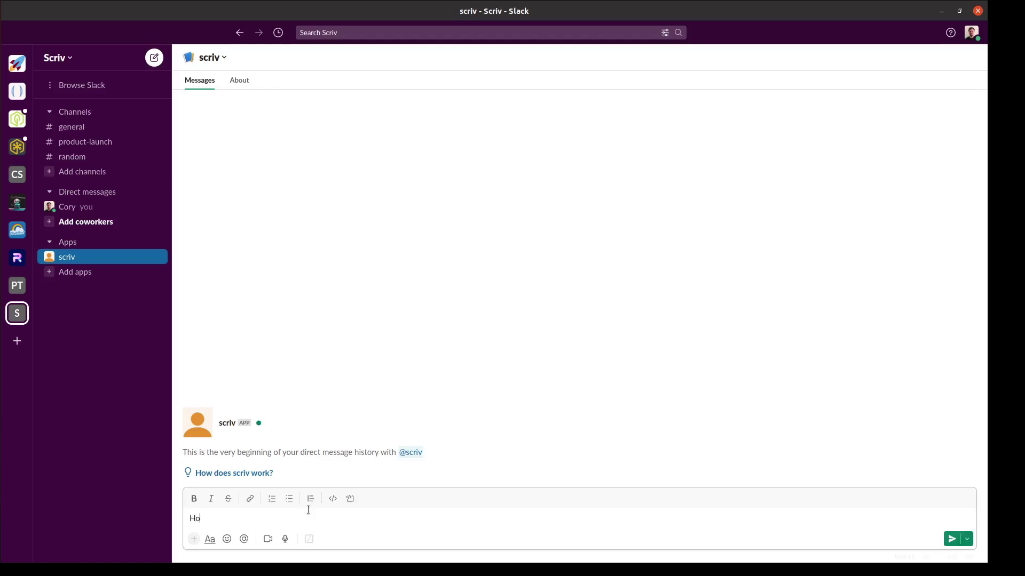
text(w do I start a new project?)
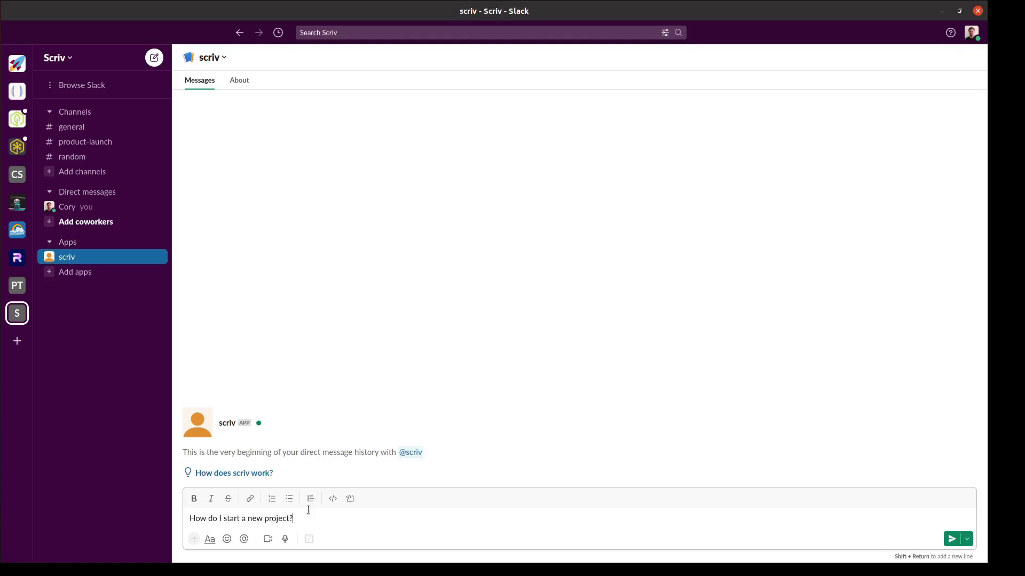
key(Return)
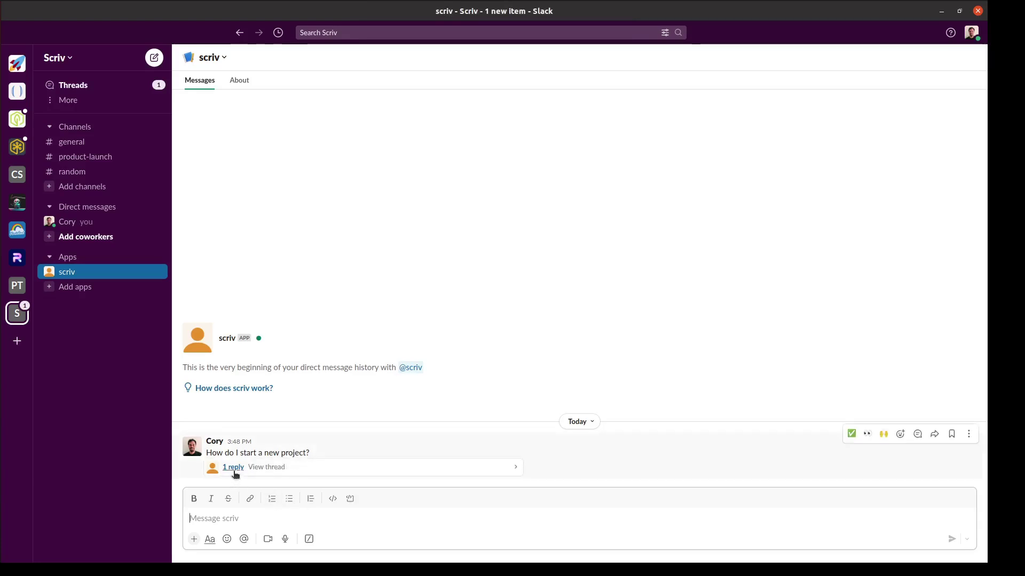
Post the Docker follow-up question in scriv's reply thread.
click(233, 467)
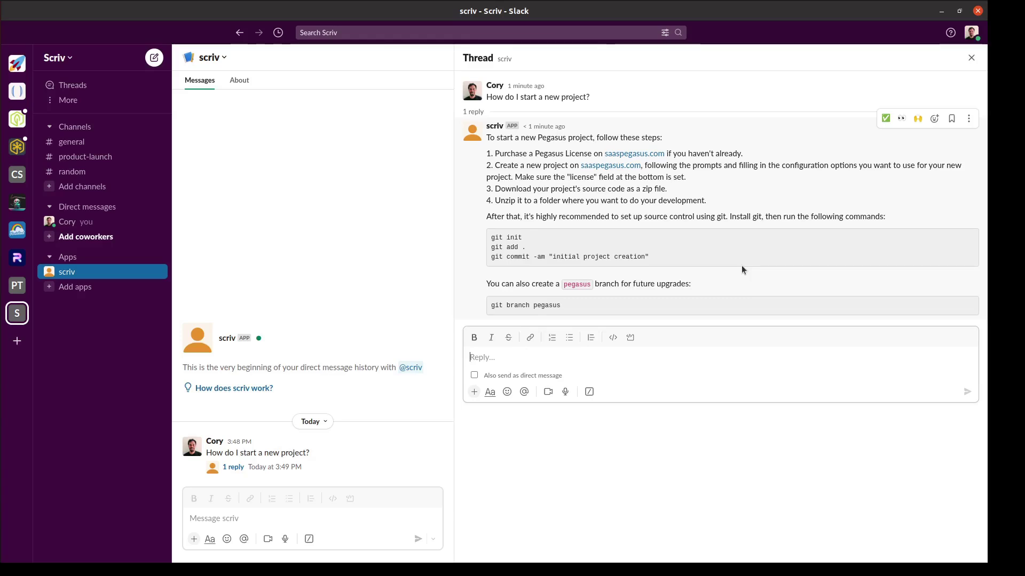
key(ctrl)
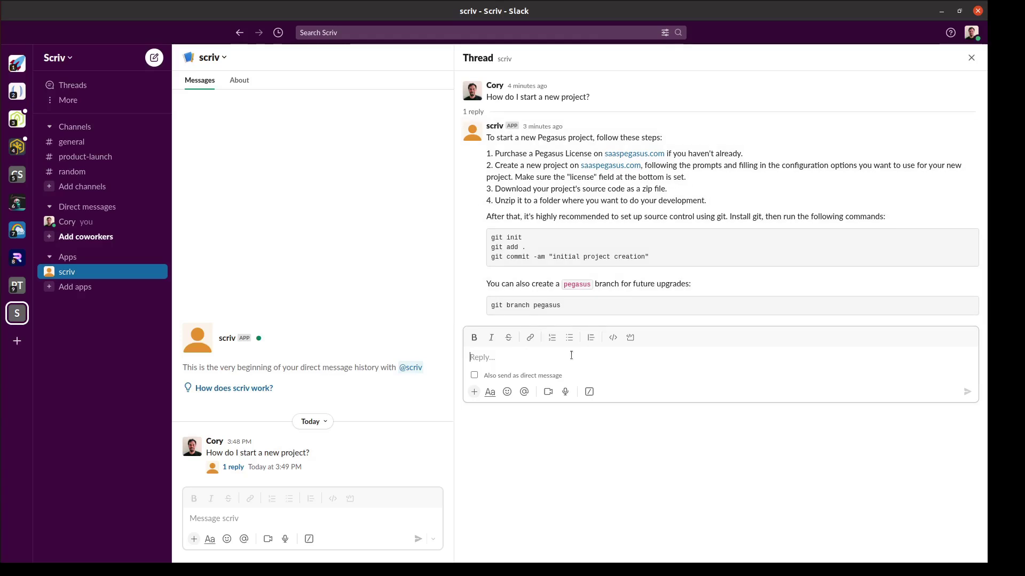
text(How do I run the project? I want to use docker?)
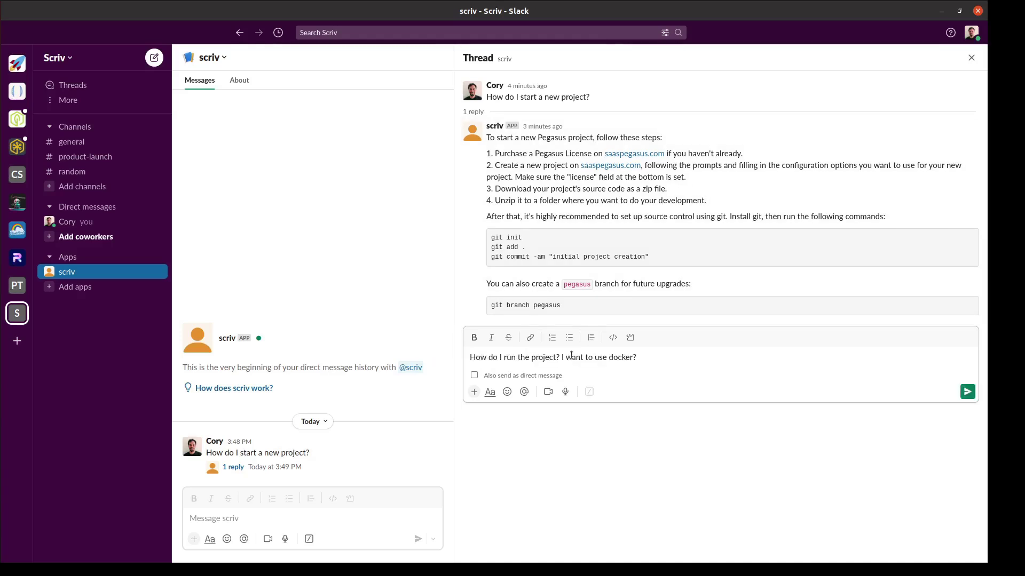
key(Return)
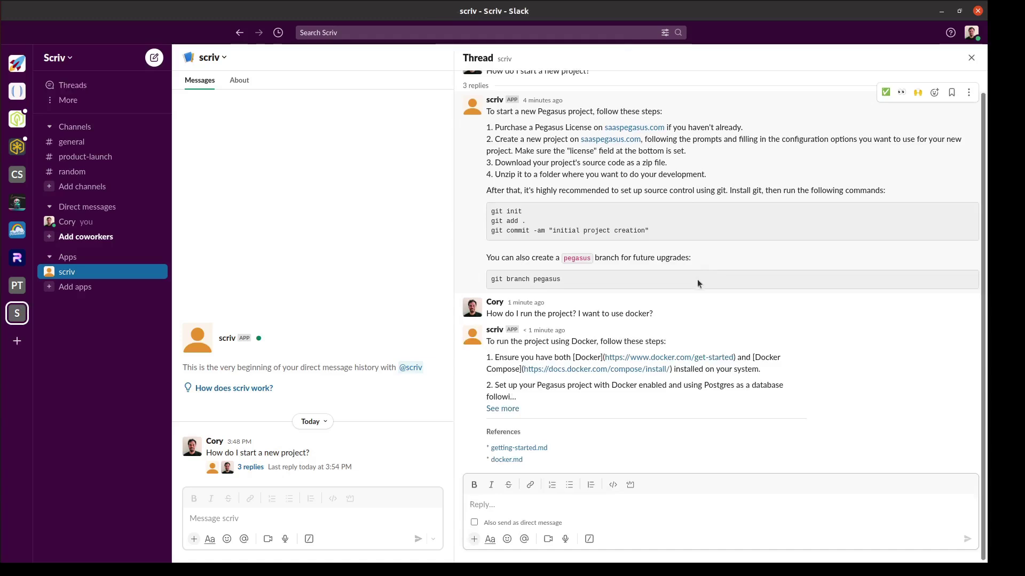
Expand scriv's full Docker answer and open its cited docker.md source on GitHub.
click(515, 409)
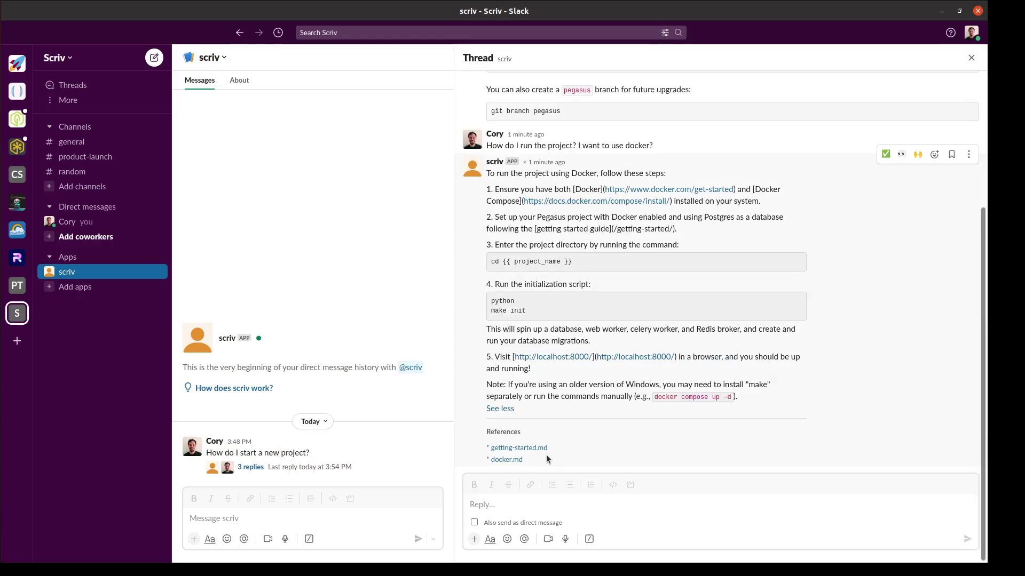
scroll(510, 466, down, 10)
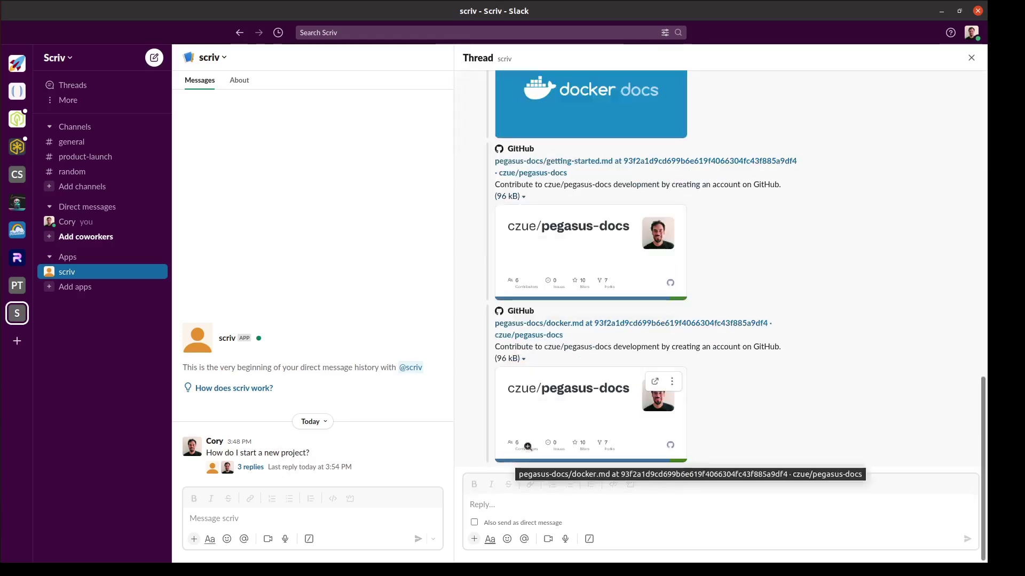
scroll(540, 439, up, 2)
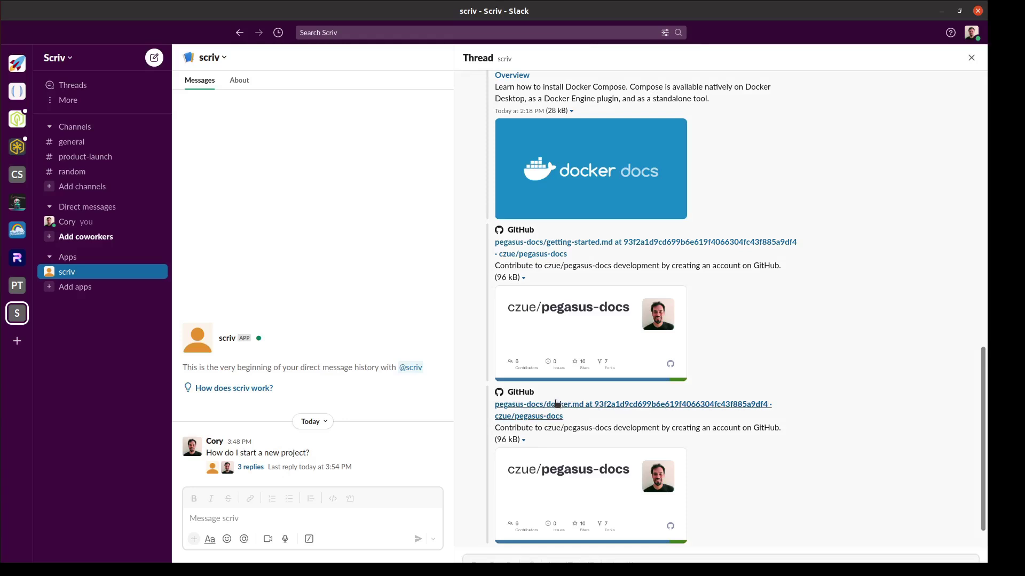
click(556, 403)
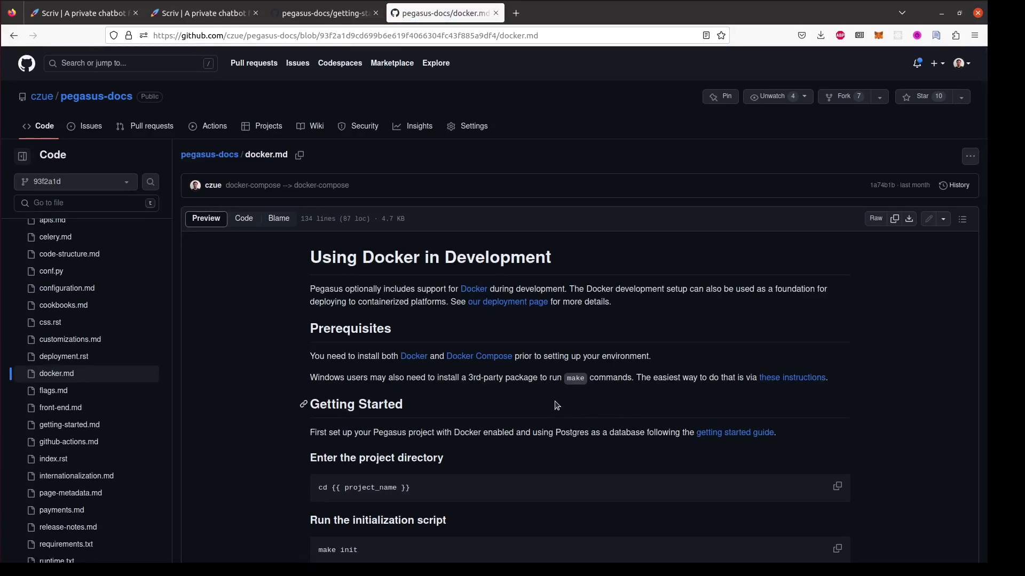
Skim the cited docker.md guide on GitHub, then return to the Slack thread.
scroll(557, 406, down, 10)
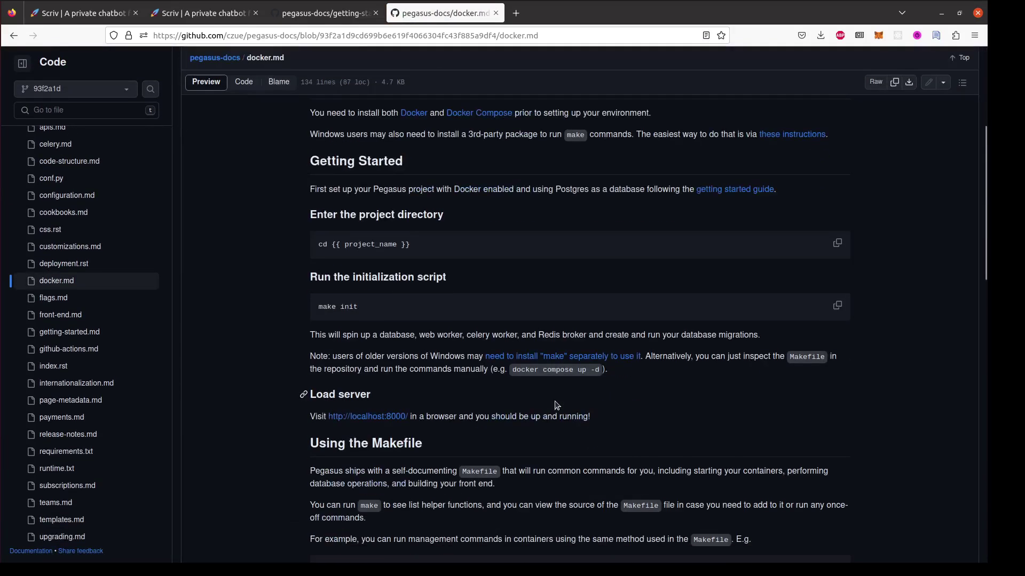
key(alt+Tab)
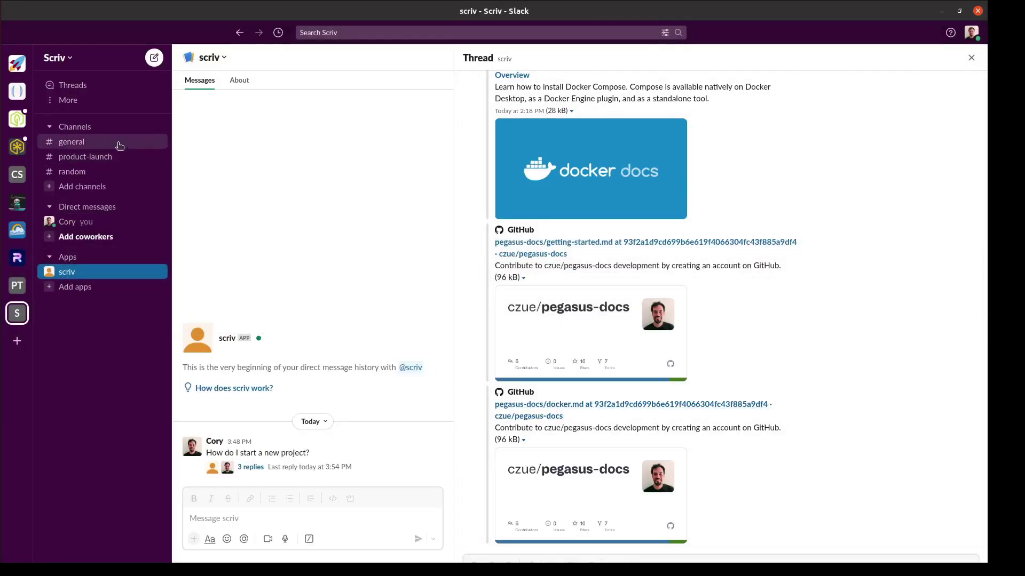
click(120, 143)
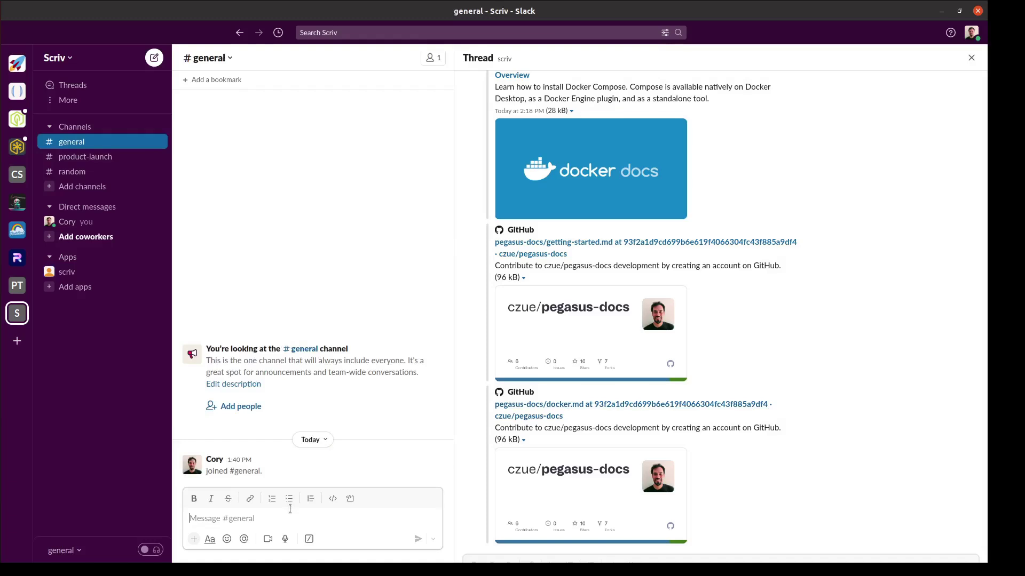
text(L@)
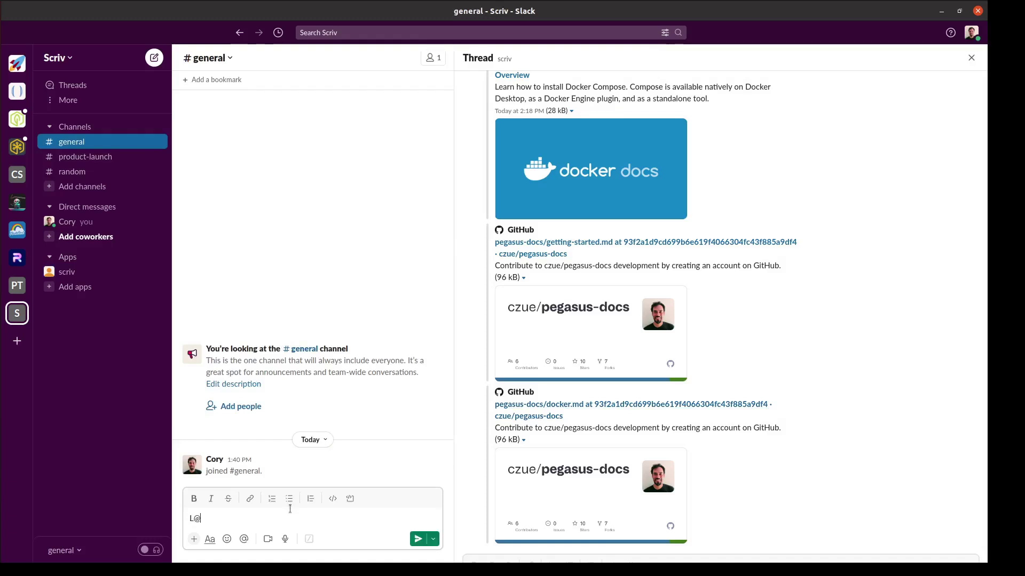
text(scriv)
key(Return)
key(Return)
click(600, 344)
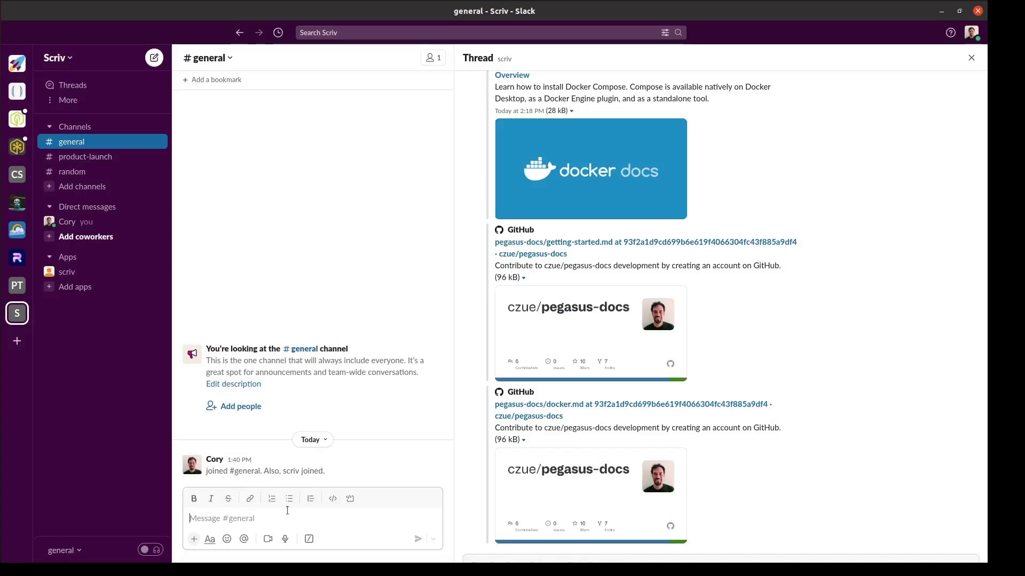
text(@sci)
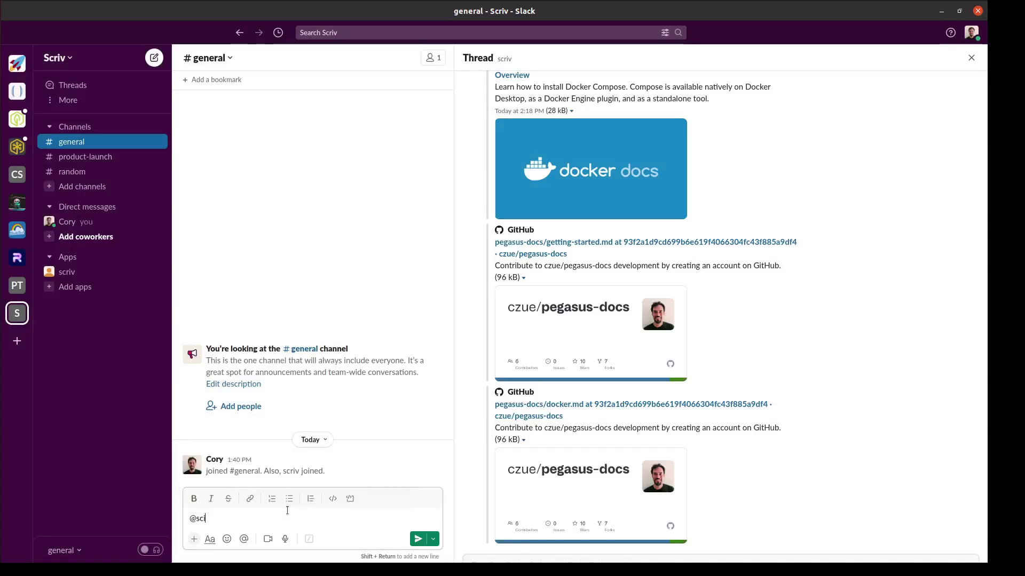
key(BackSpace)
key(Tab)
text(hi)
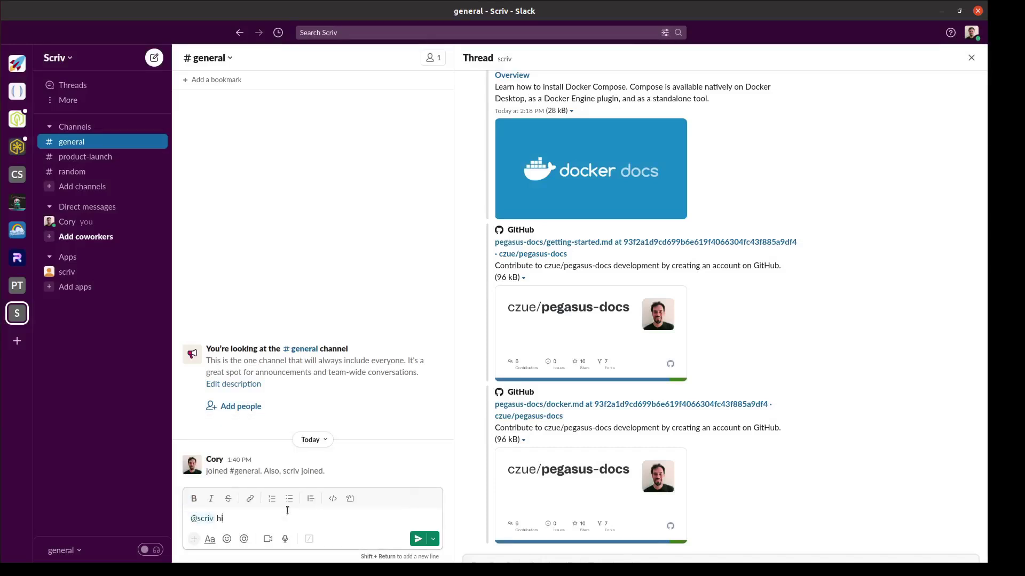
key(Return)
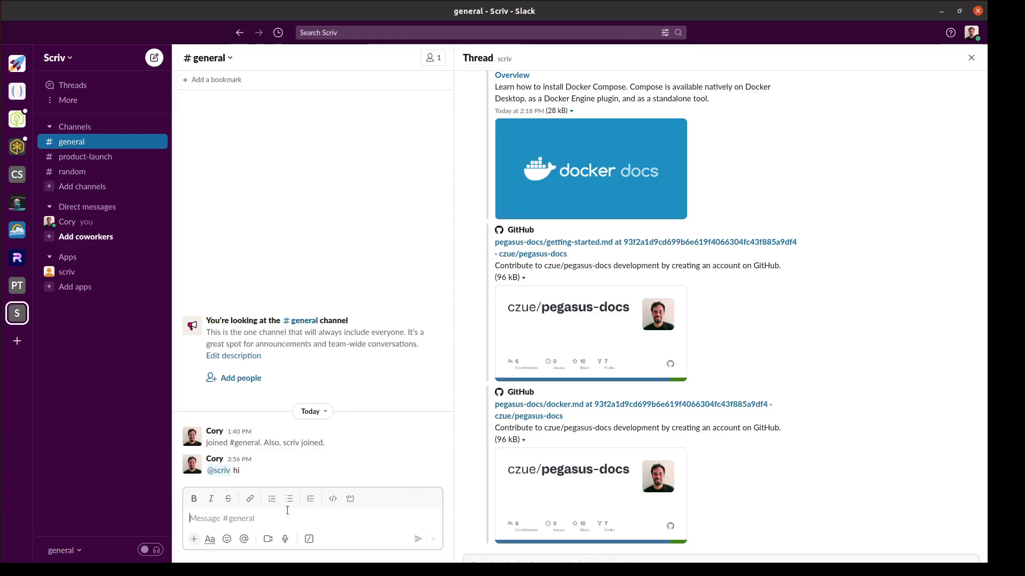
click(260, 468)
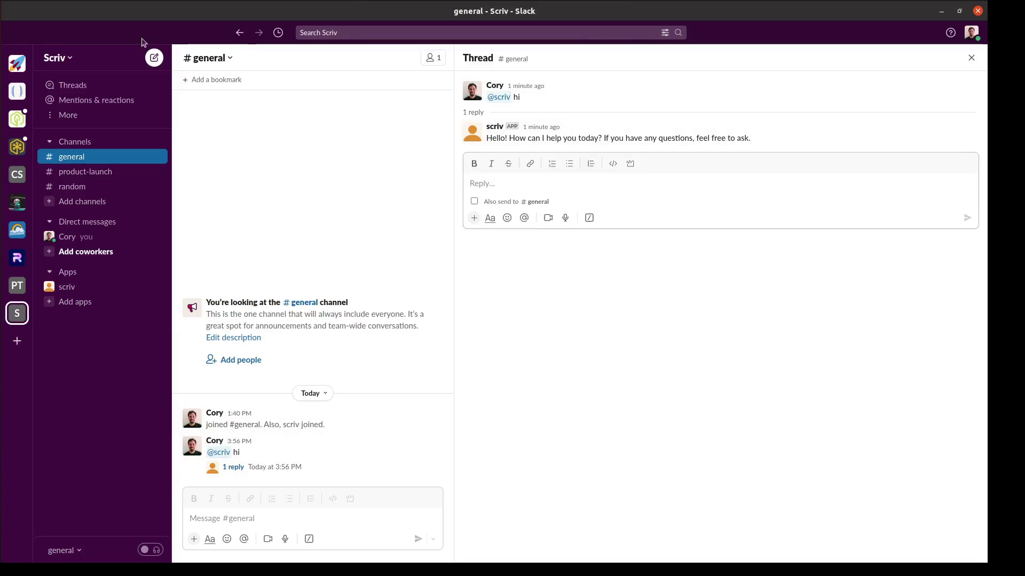
Switch to the browser's Knowledge Management page listing SaaS Pegasus Docs with 404 documents.
key(alt+Tab)
key(alt+Tab)
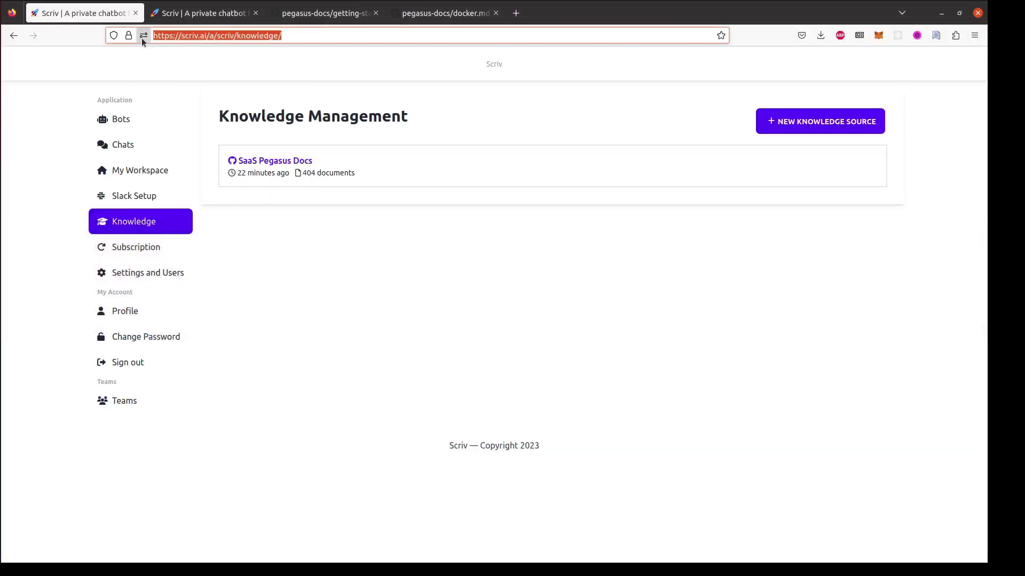